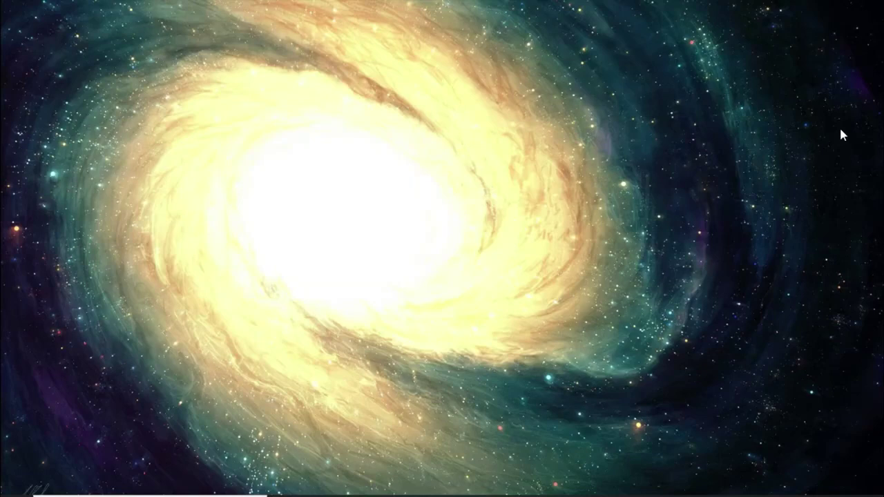
# - Launch Microsoft Word by searching 'word' in the Start menu
pyautogui.press('super')
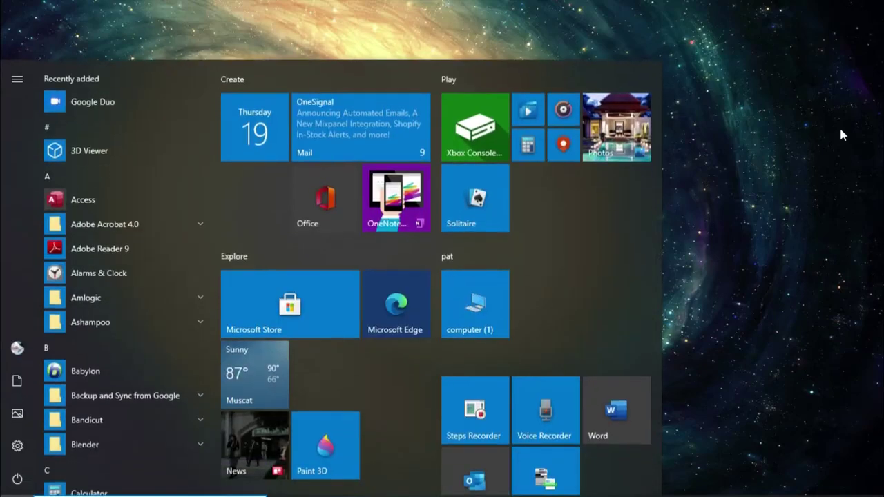
pyautogui.press('super')
pyautogui.write('word')
pyautogui.press('Return')
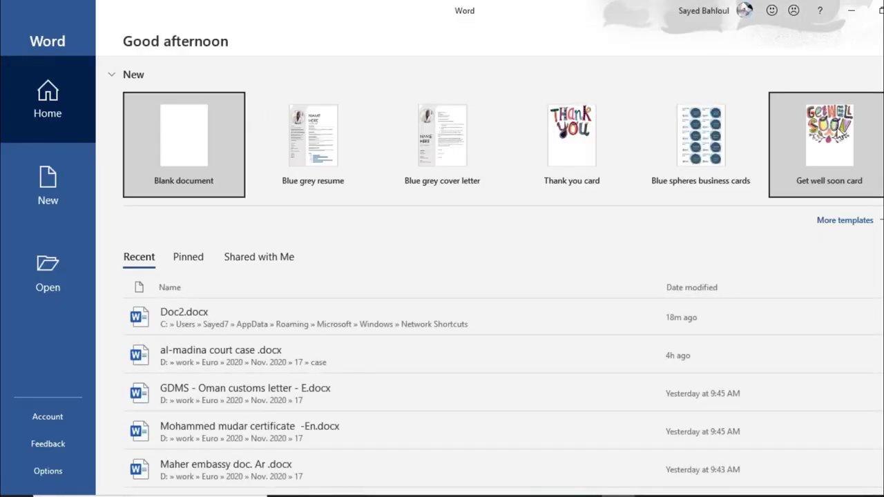
# - Create a blank document with right-to-left direction and Arabic keyboard input
pyautogui.click(194, 135)
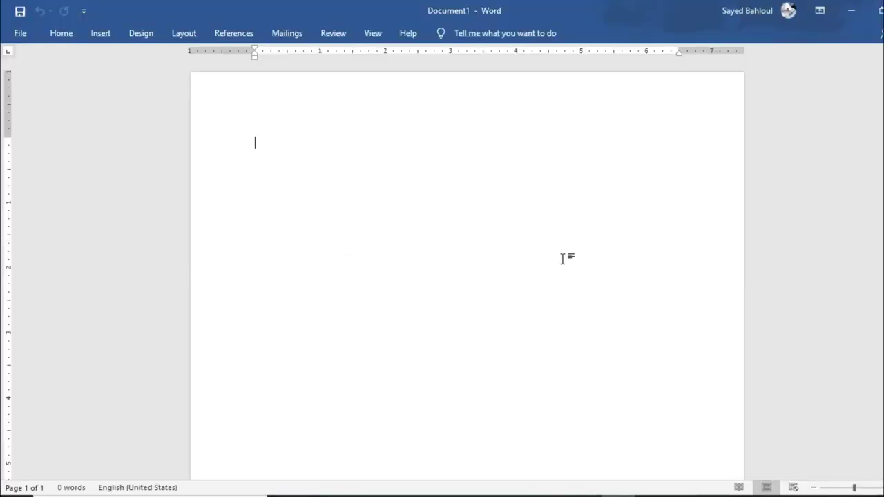
pyautogui.hotkey('ctrl', 'shift')
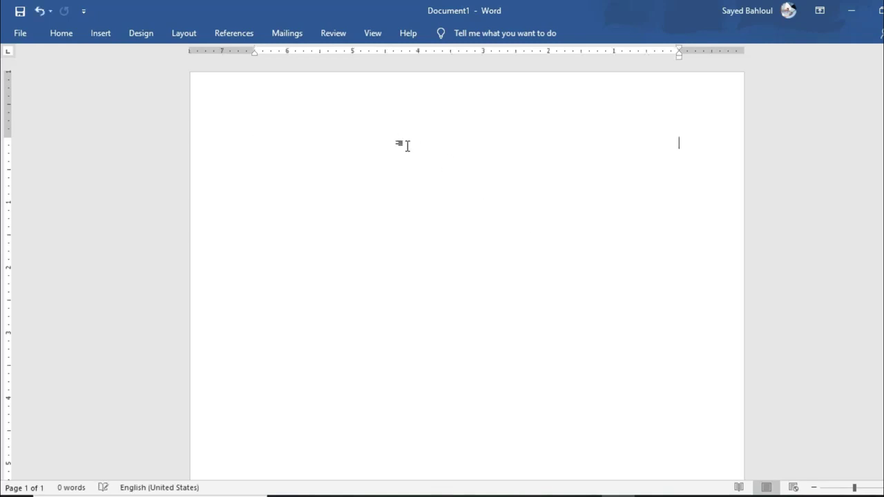
pyautogui.press('alt')
pyautogui.press('alt')
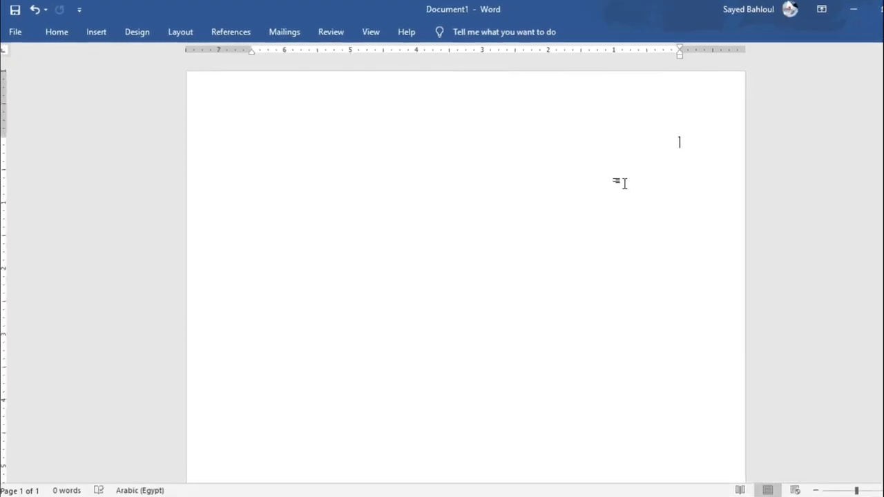
# - Type three Arabic lines: 'السلام عليكم', 'العمر : ٢٣ سنة' and a birth-date line ending 'ميلاد: ٢٧ يوليو'
pyautogui.write('السلام عليكم')
pyautogui.press('Return')
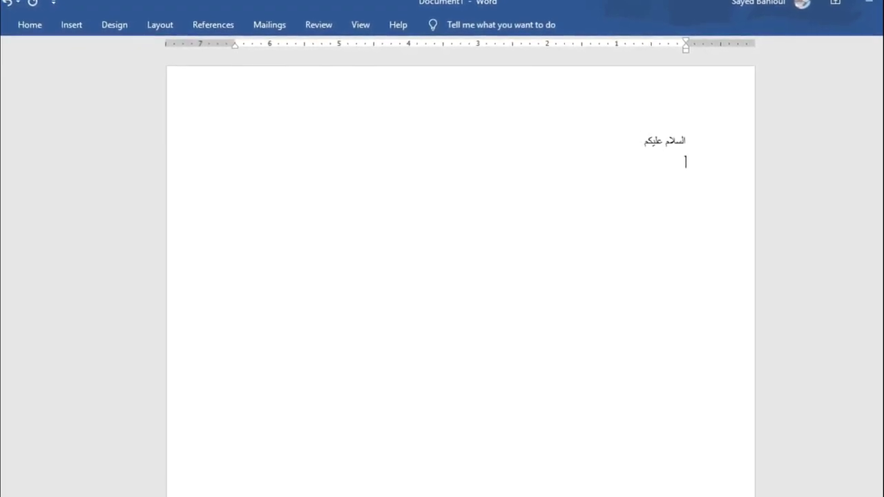
pyautogui.write('العمر : ٢')
pyautogui.write('٣')
pyautogui.write(' سنة')
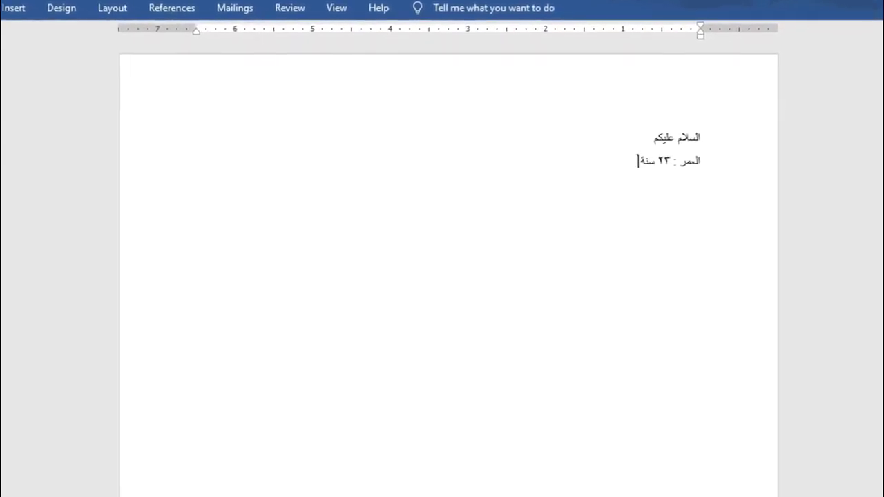
pyautogui.press('Return')
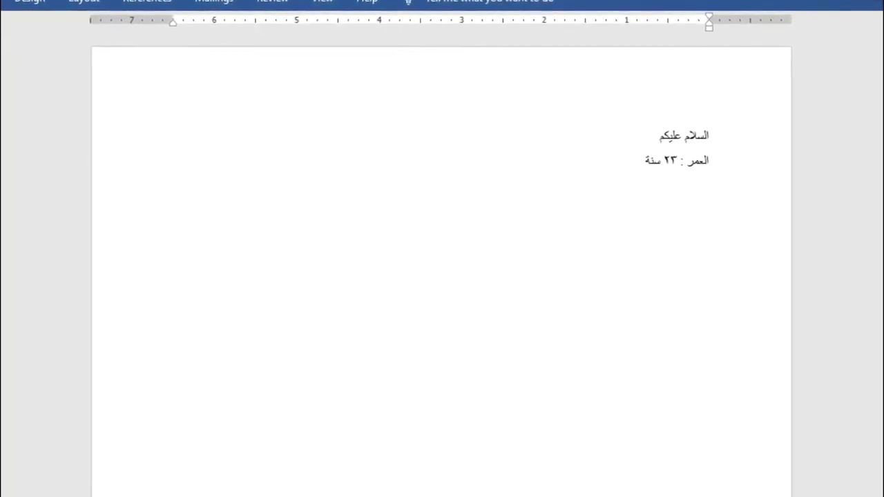
pyautogui.write('تاريخ الميلاد')
pyautogui.press('BackSpace')
pyautogui.press('BackSpace')
pyautogui.press('BackSpace')
pyautogui.press('BackSpace')
pyautogui.press('BackSpace')
pyautogui.write('ميلاد: ٢٧ يوليو')
# - Check the number ٢٧, then switch the input language to English (United States)
pyautogui.doubleClick(662, 190)
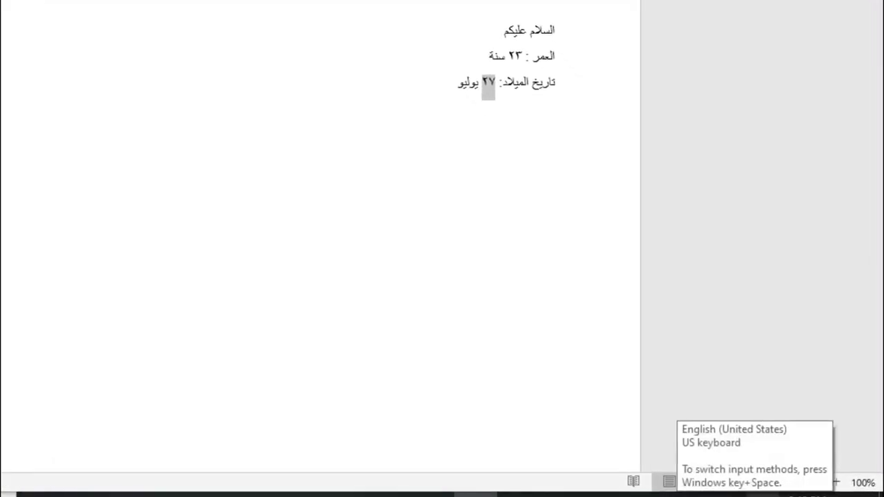
pyautogui.click(766, 493)
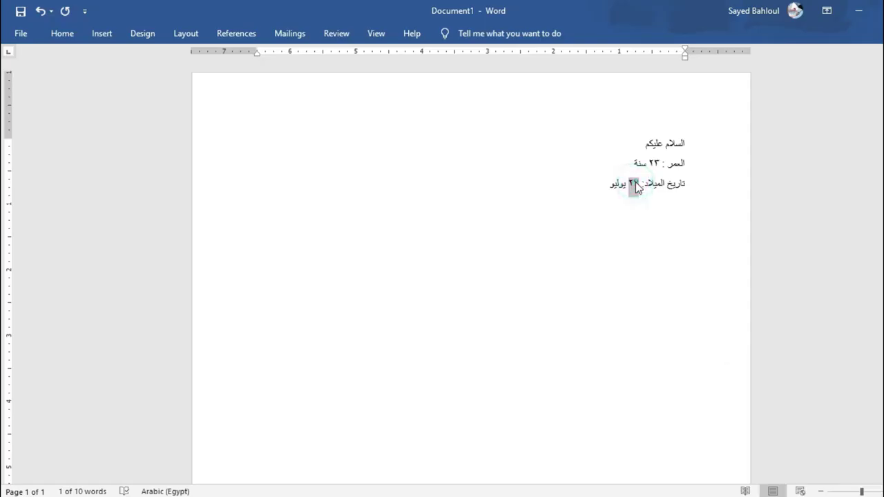
pyautogui.click(617, 223)
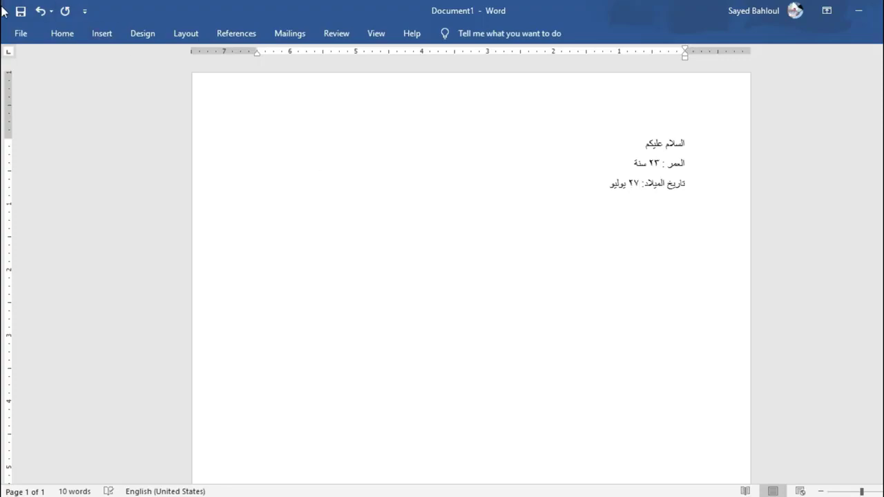
# - In Word Options > Advanced, under Show document content, change Numeral from Hindi to Context
pyautogui.click(21, 33)
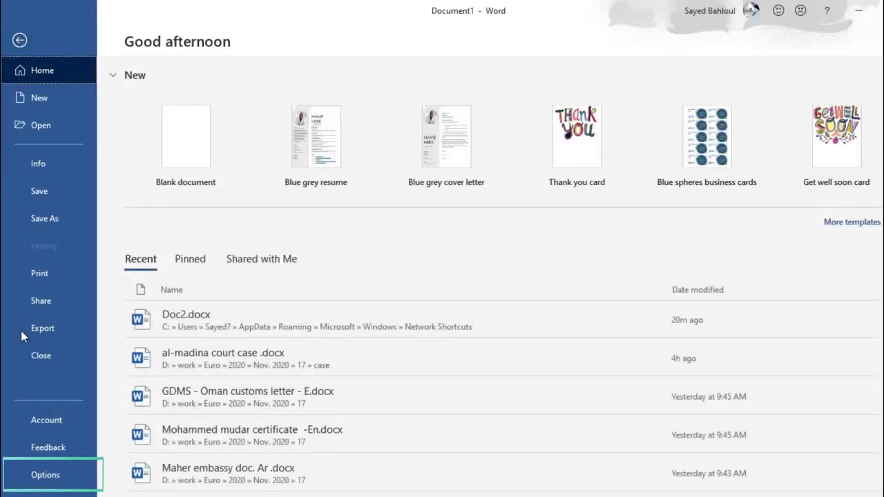
pyautogui.click(65, 476)
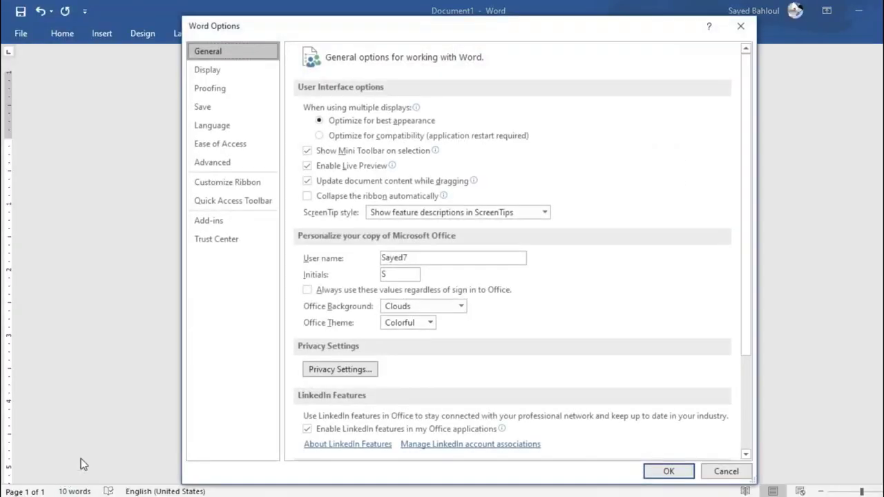
pyautogui.click(232, 163)
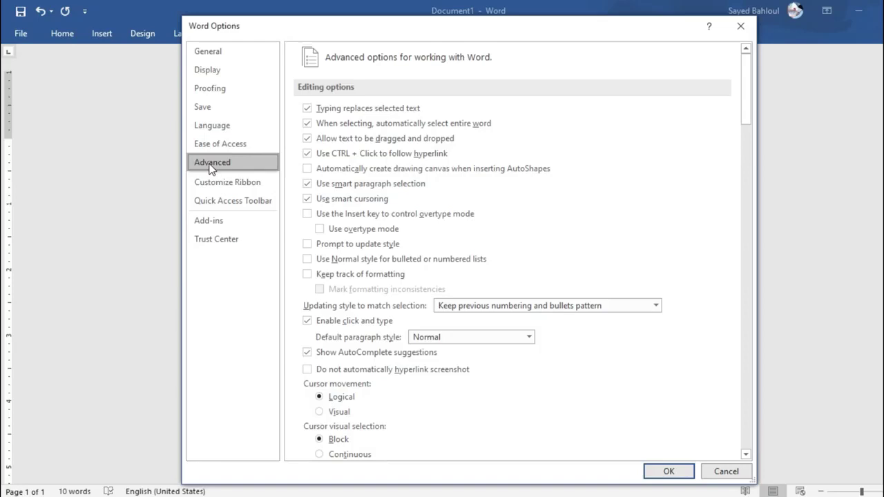
pyautogui.scroll(-2, 342, 182)
pyautogui.scroll(-2, 359, 228)
pyautogui.scroll(-3, 366, 257)
pyautogui.scroll(-4, 365, 262)
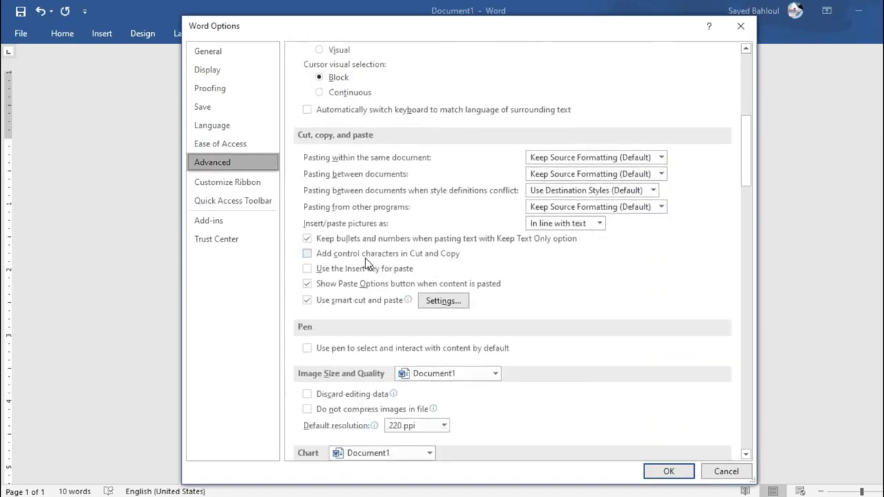
pyautogui.scroll(-3, 365, 258)
pyautogui.scroll(-1, 366, 259)
pyautogui.scroll(-5, 365, 259)
pyautogui.scroll(-3, 366, 260)
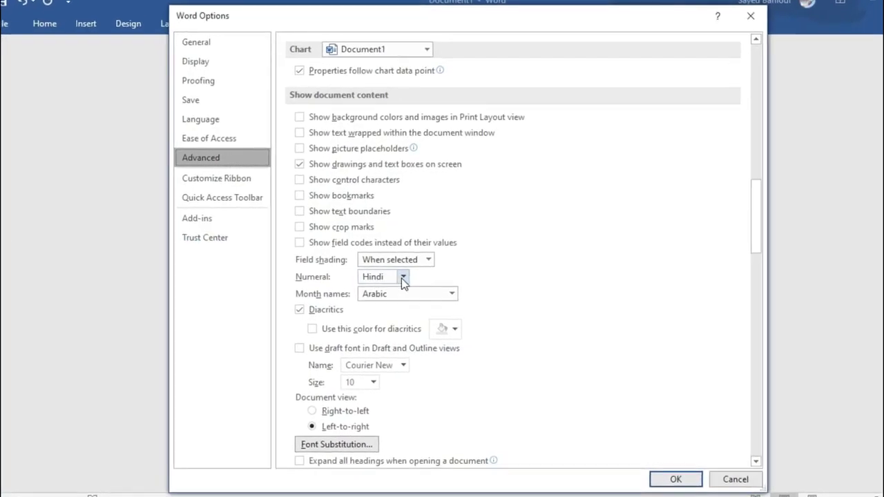
pyautogui.click(402, 277)
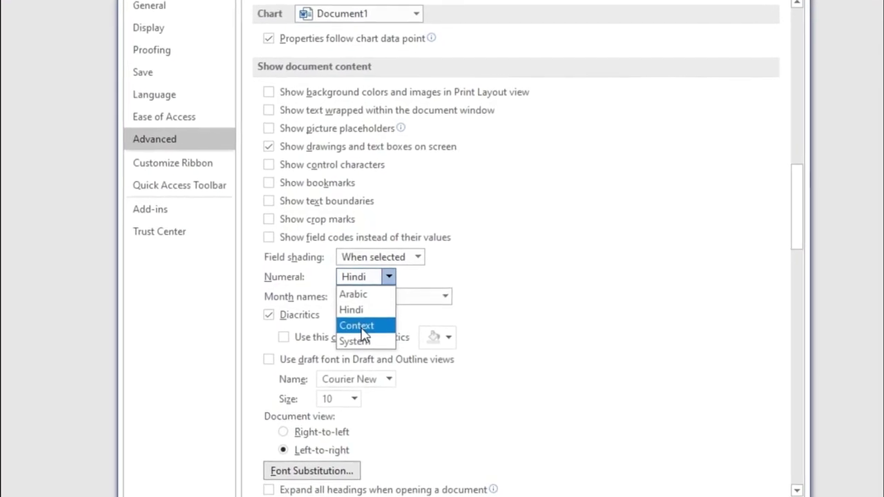
pyautogui.click(363, 328)
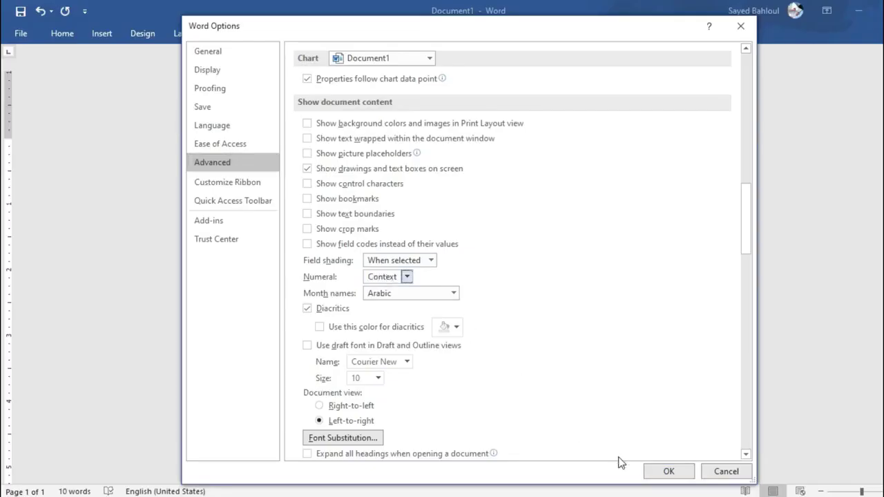
# - Apply the Context numeral setting and inspect the ٢٣ and 27 numbers in the Arabic lines
pyautogui.click(669, 472)
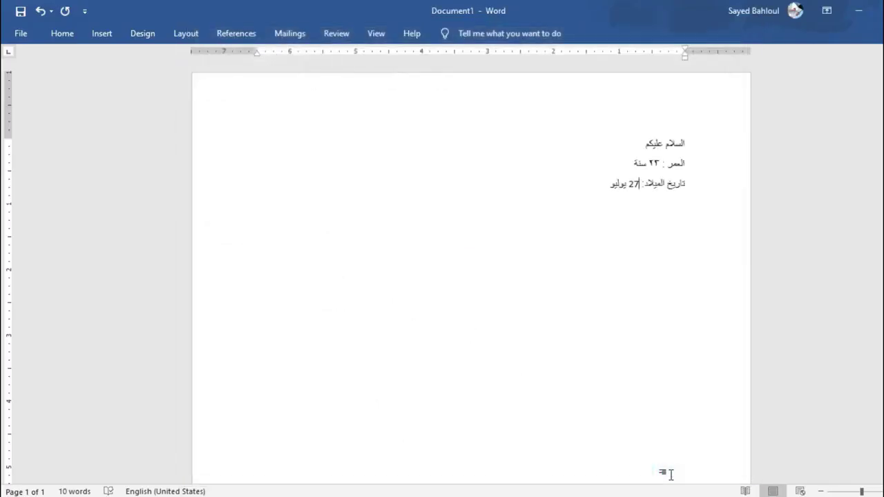
pyautogui.doubleClick(632, 184)
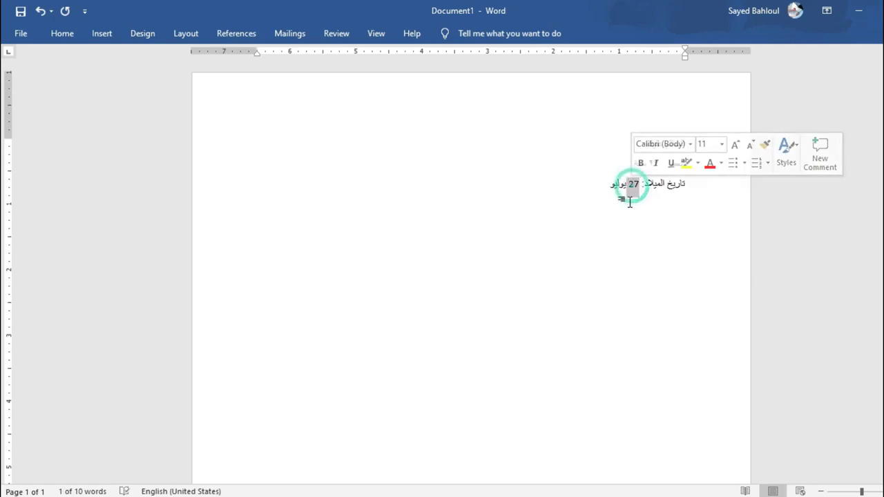
pyautogui.click(705, 209)
pyautogui.doubleClick(652, 163)
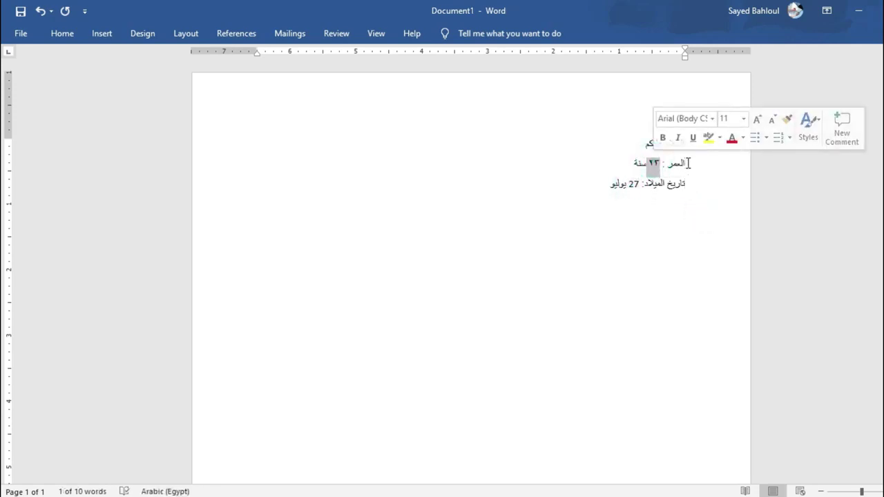
pyautogui.tripleClick(688, 163)
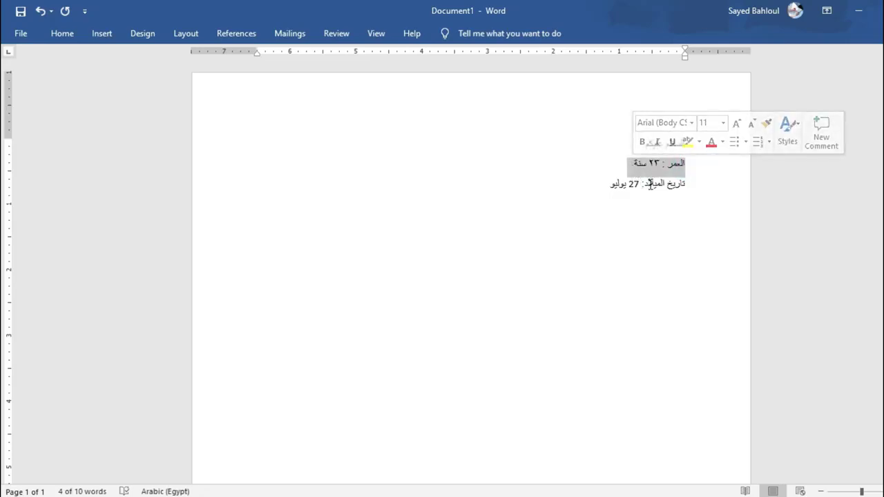
pyautogui.click(650, 184)
pyautogui.doubleClick(632, 188)
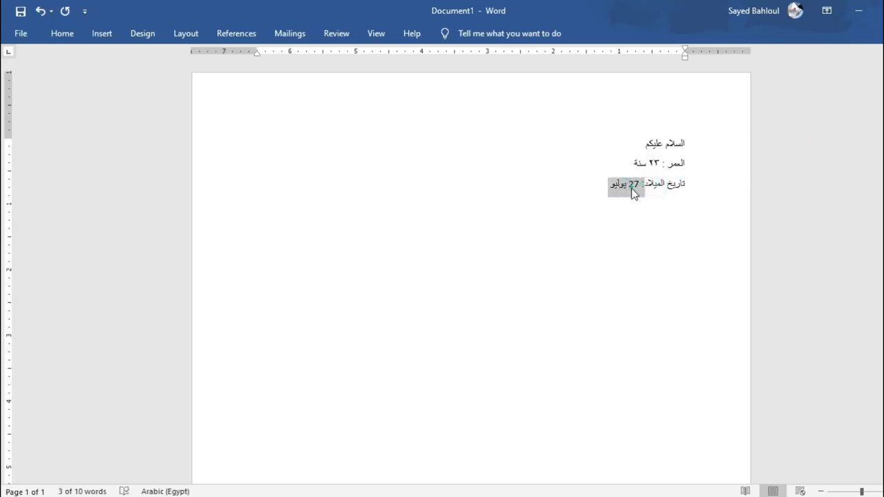
pyautogui.doubleClick(630, 185)
pyautogui.click(610, 185)
# - Add 'How old are you ?', 'I am 30 years old' and 'عمري ٣٠ سنة', checking both 30s
pyautogui.hotkey('alt', 'shift')
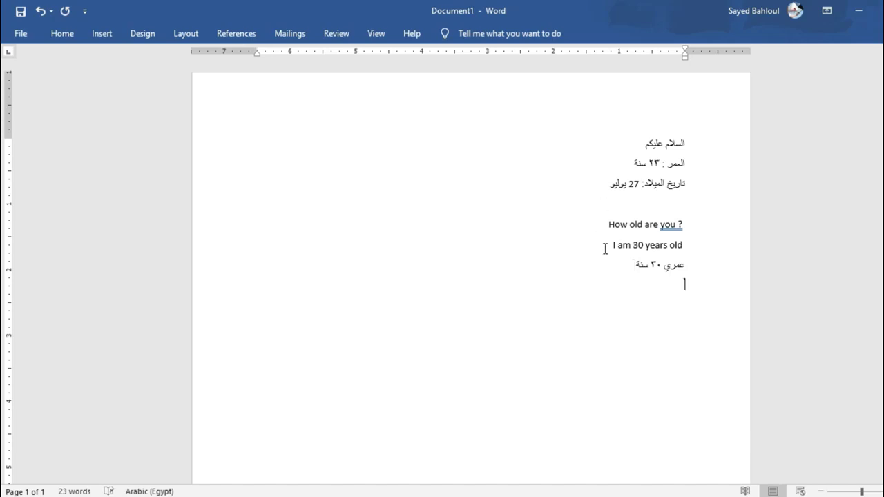
pyautogui.moveTo(605, 249); pyautogui.dragTo(650, 240)
pyautogui.doubleClick(655, 265)
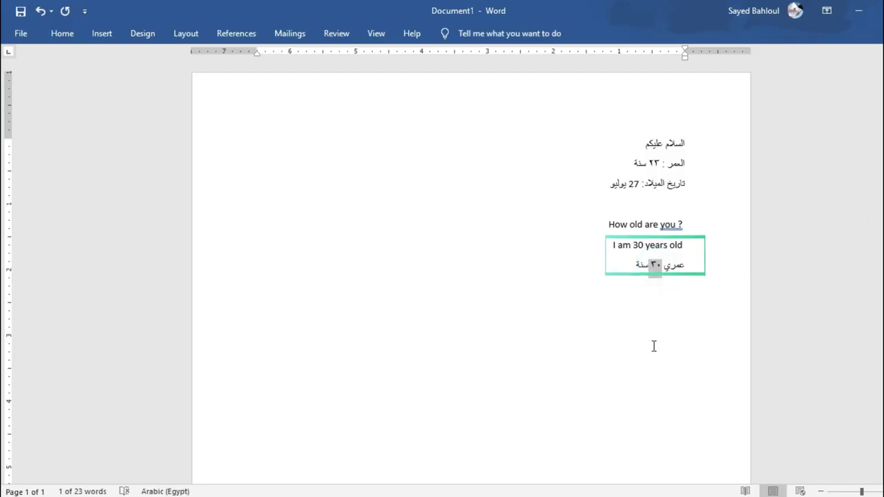
pyautogui.click(578, 276)
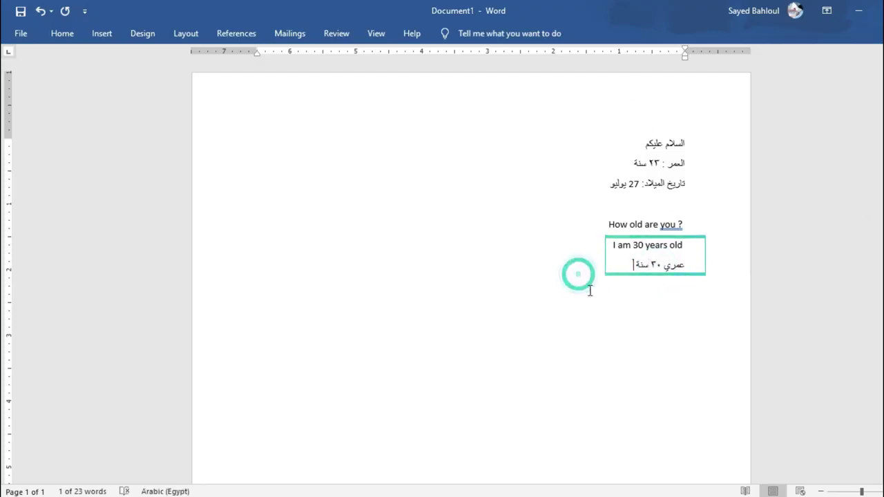
pyautogui.click(585, 279)
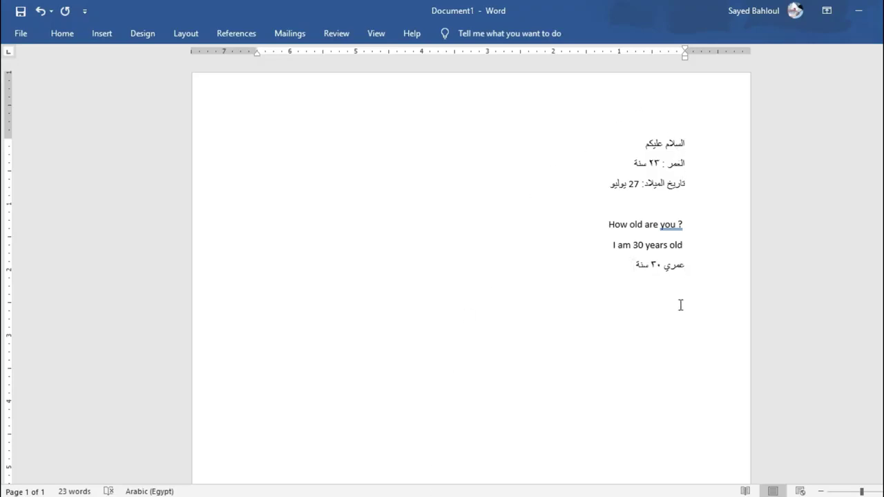
# - Set the Numeral option to Hindi in Word Options > Advanced and apply it
pyautogui.click(20, 34)
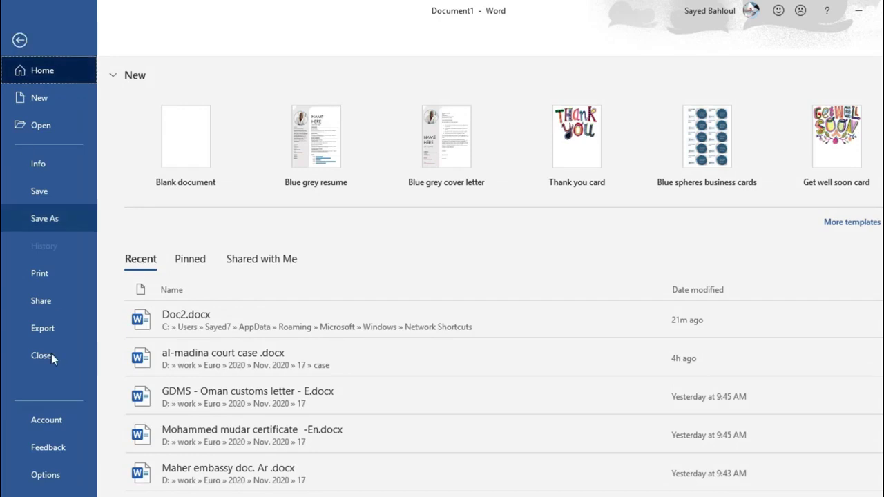
pyautogui.click(63, 475)
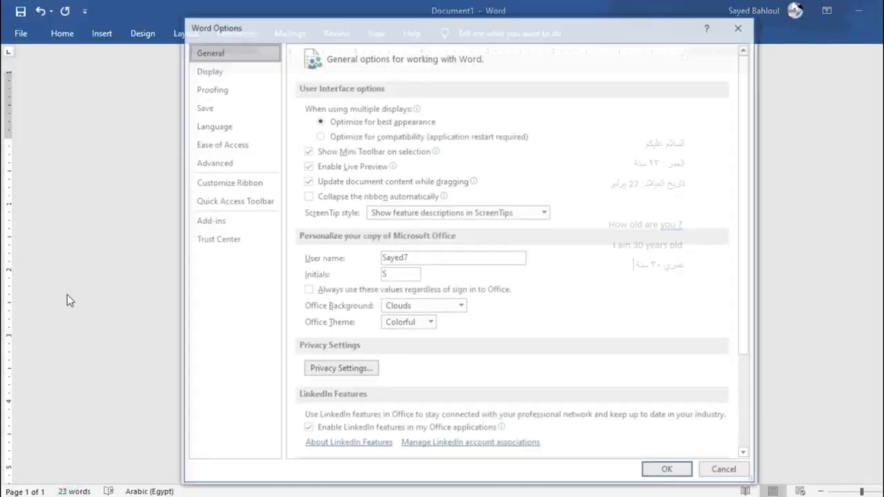
pyautogui.click(214, 163)
pyautogui.scroll(-3, 375, 191)
pyautogui.scroll(-5, 387, 228)
pyautogui.scroll(-3, 407, 373)
pyautogui.scroll(-2, 449, 367)
pyautogui.scroll(-3, 442, 360)
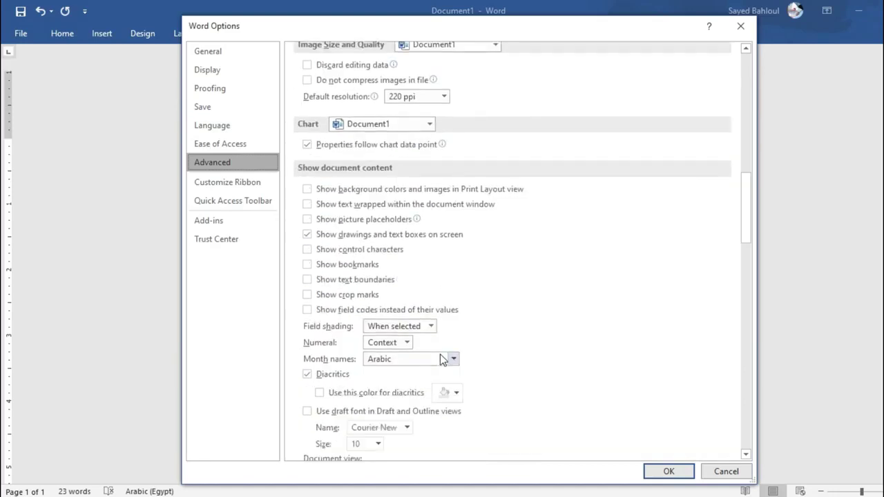
pyautogui.scroll(-2, 442, 360)
pyautogui.click(407, 276)
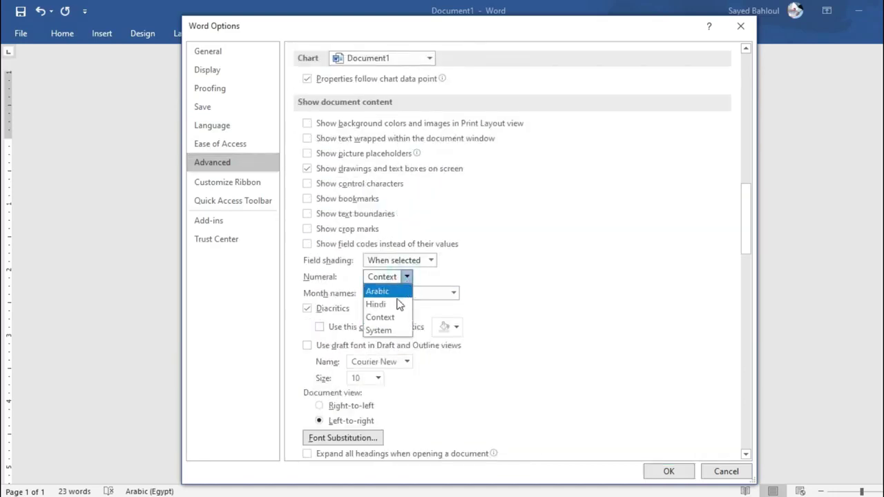
pyautogui.click(395, 307)
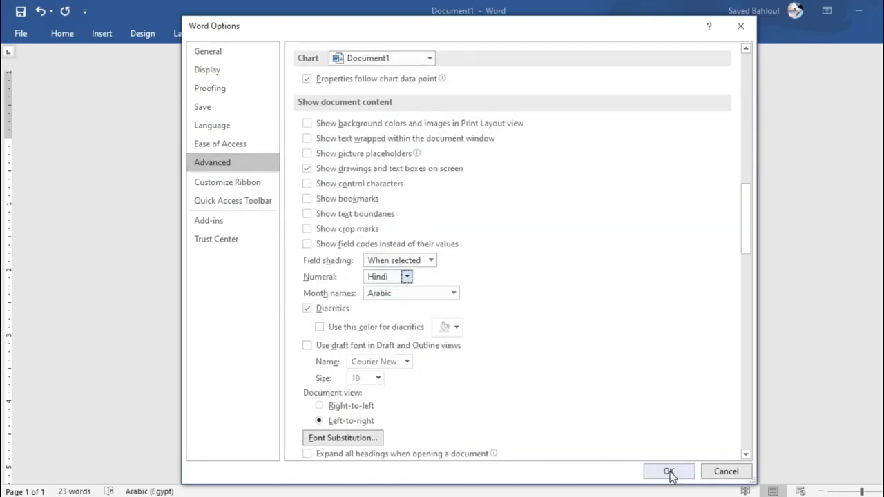
pyautogui.click(669, 472)
# - Verify the English ٣٠ and age ٢٣ now show Arabic-Indic digits, then return to the File view
pyautogui.doubleClick(638, 244)
pyautogui.click(652, 263)
pyautogui.click(634, 183)
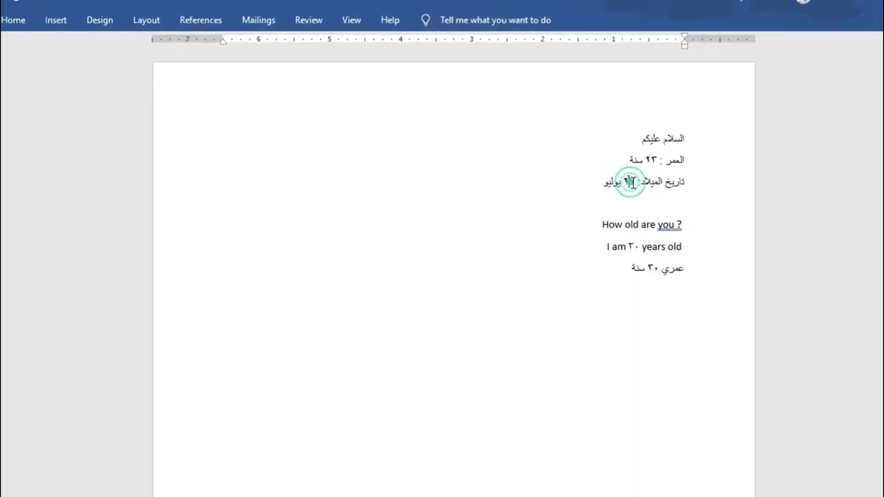
pyautogui.doubleClick(651, 160)
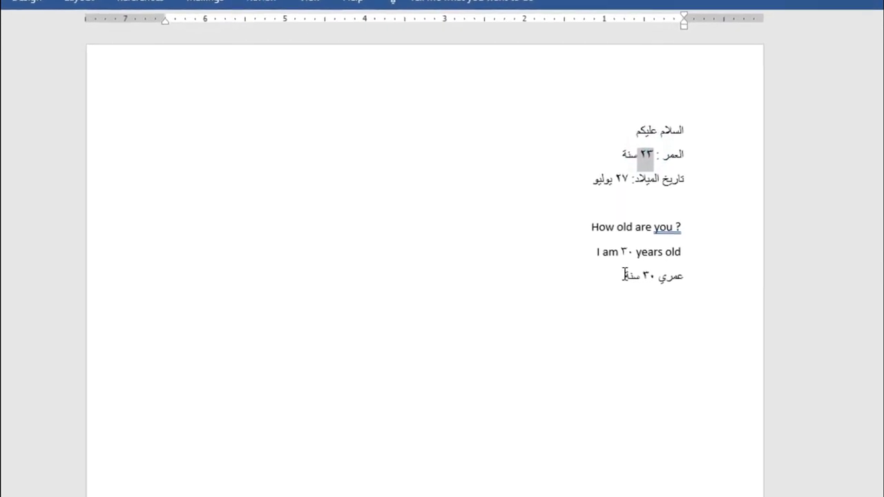
pyautogui.click(623, 275)
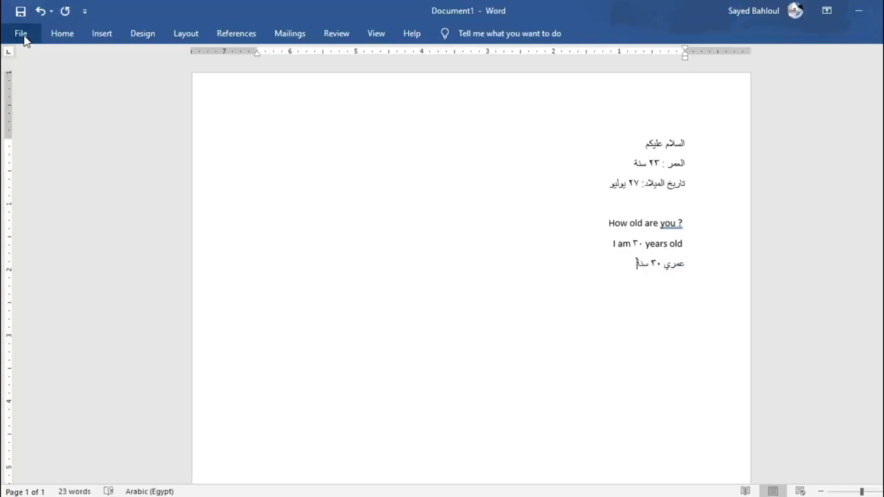
pyautogui.click(20, 32)
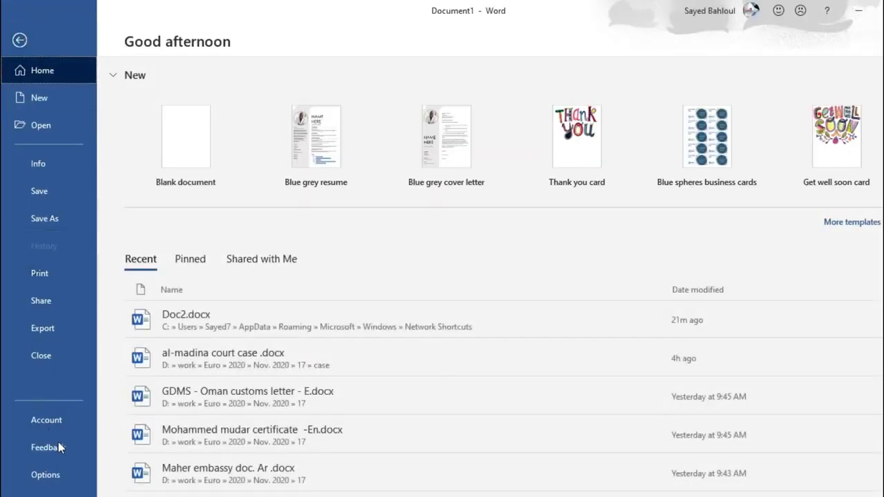
# - Change the Numeral option from Hindi to System in Advanced options and apply it
pyautogui.click(45, 475)
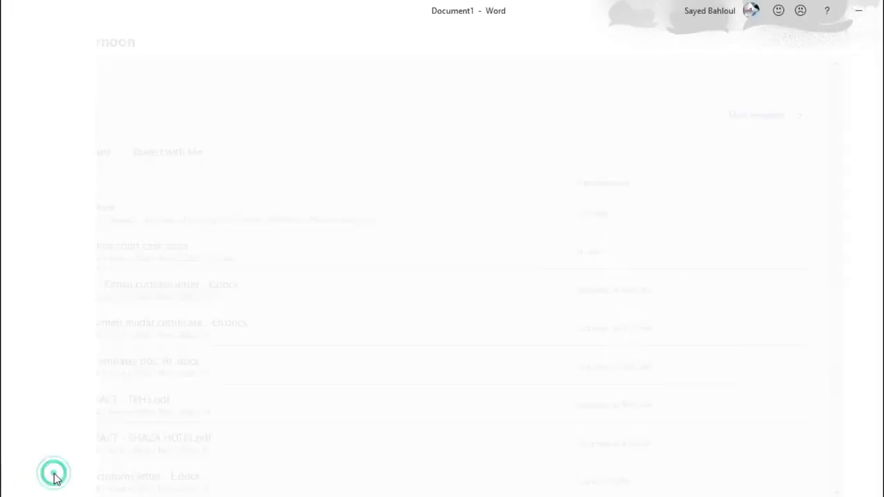
pyautogui.click(220, 166)
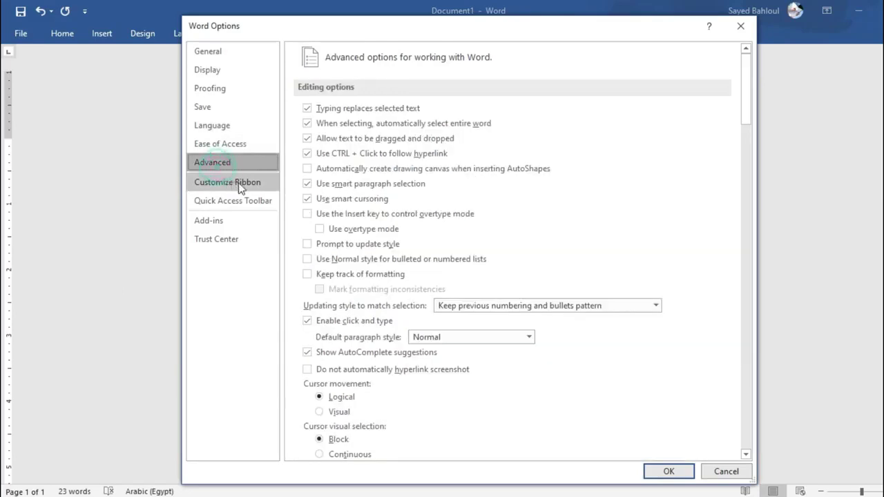
pyautogui.scroll(-5, 470, 236)
pyautogui.scroll(-4, 471, 245)
pyautogui.scroll(-6, 472, 242)
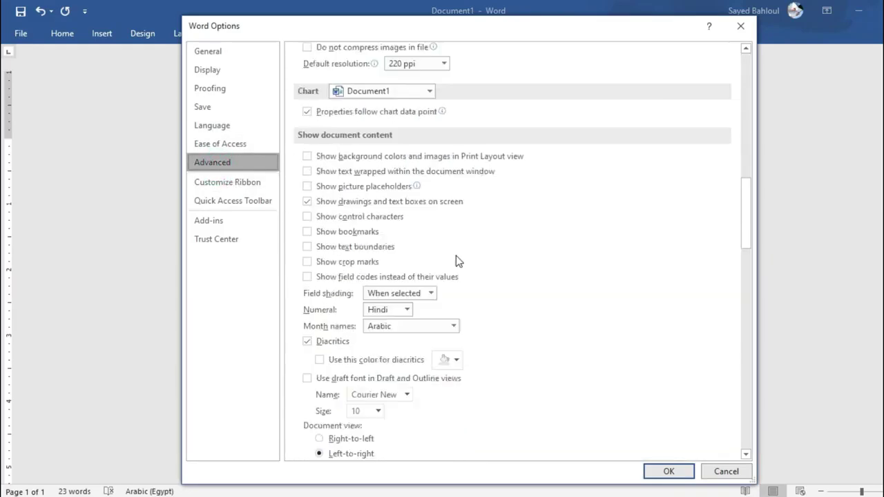
pyautogui.scroll(-1, 456, 255)
pyautogui.click(407, 277)
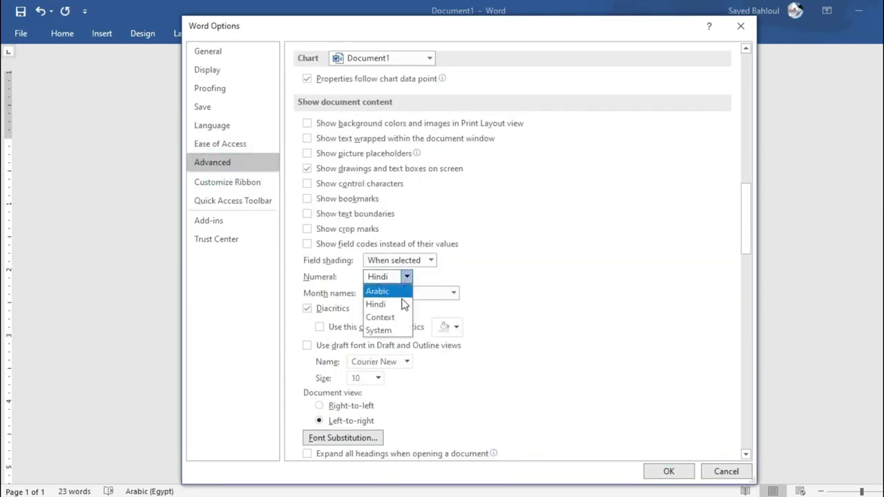
pyautogui.click(400, 331)
pyautogui.click(670, 474)
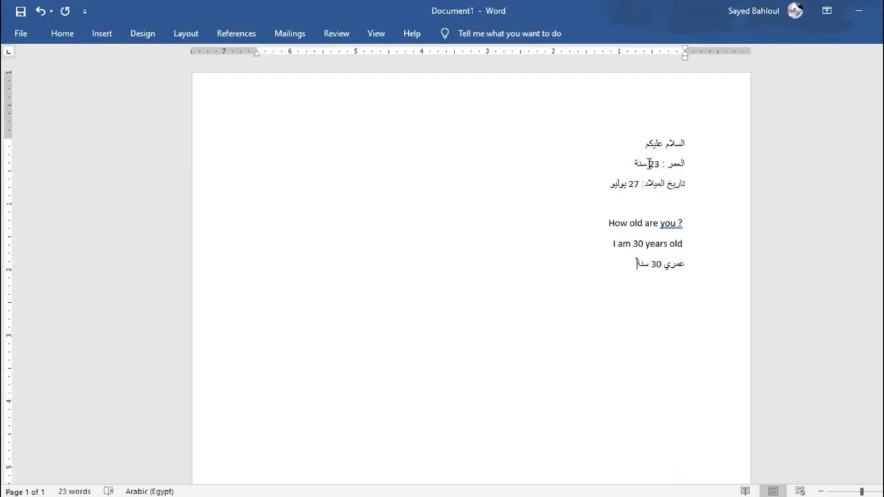
# - Verify 23, 27 and both 30s now show Western digits, then reopen the File view
pyautogui.doubleClick(652, 166)
pyautogui.doubleClick(634, 184)
pyautogui.doubleClick(638, 243)
pyautogui.doubleClick(653, 263)
pyautogui.click(643, 319)
pyautogui.click(22, 34)
# - Set Numeral to Context in Advanced options, so the Arabic lines show ٢٣ and ٣٠
pyautogui.click(61, 482)
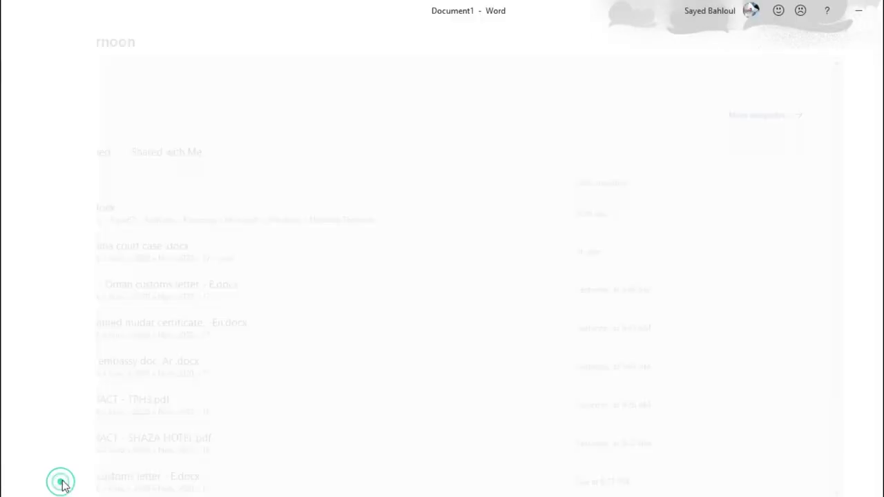
pyautogui.click(214, 163)
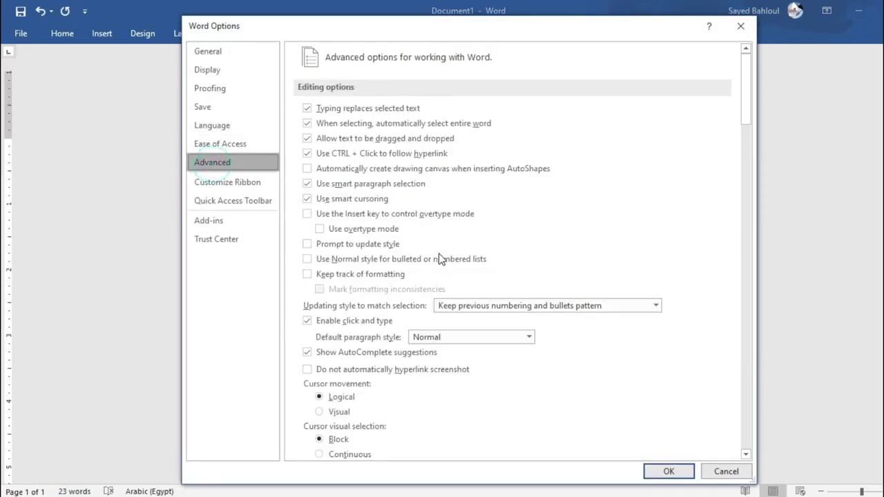
pyautogui.scroll(-6, 439, 258)
pyautogui.scroll(-6, 449, 277)
pyautogui.scroll(-5, 453, 290)
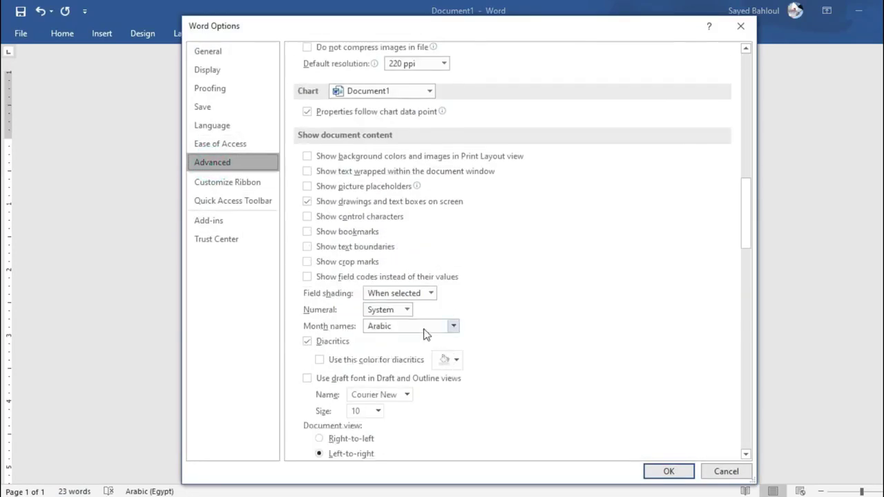
pyautogui.click(406, 309)
pyautogui.click(387, 349)
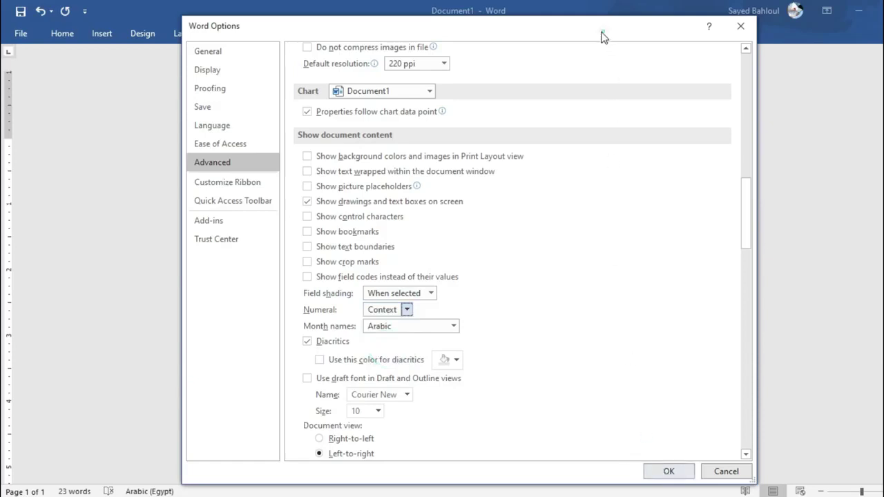
pyautogui.moveTo(602, 36); pyautogui.dragTo(404, 52)
pyautogui.click(471, 488)
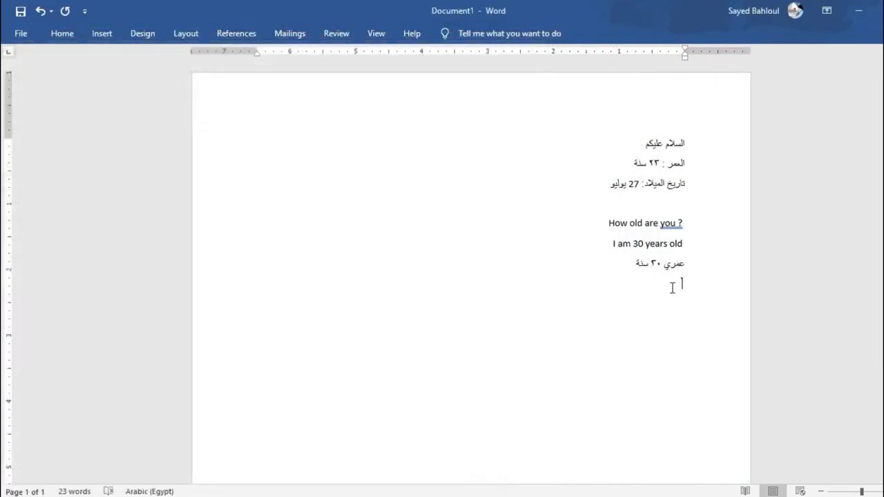
# - Change Numeral from Context to System and confirm the age now reads 23 in Western digits
pyautogui.click(20, 38)
pyautogui.click(45, 475)
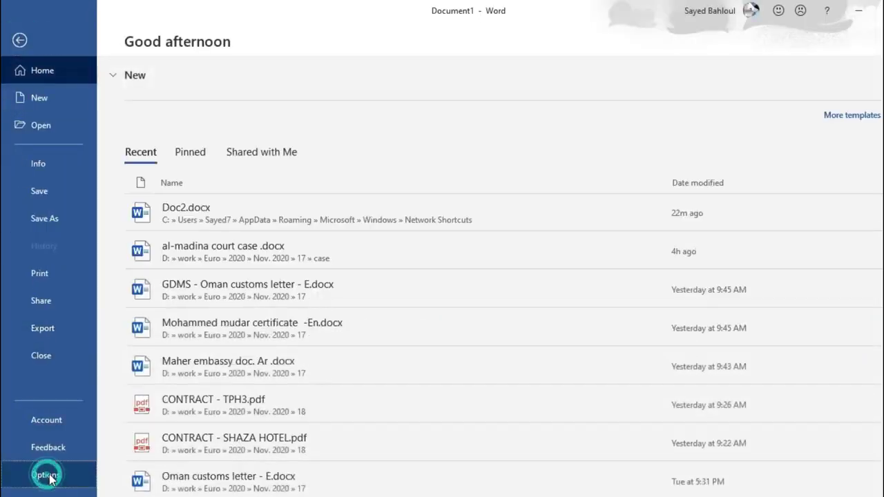
pyautogui.click(217, 162)
pyautogui.scroll(-3, 387, 269)
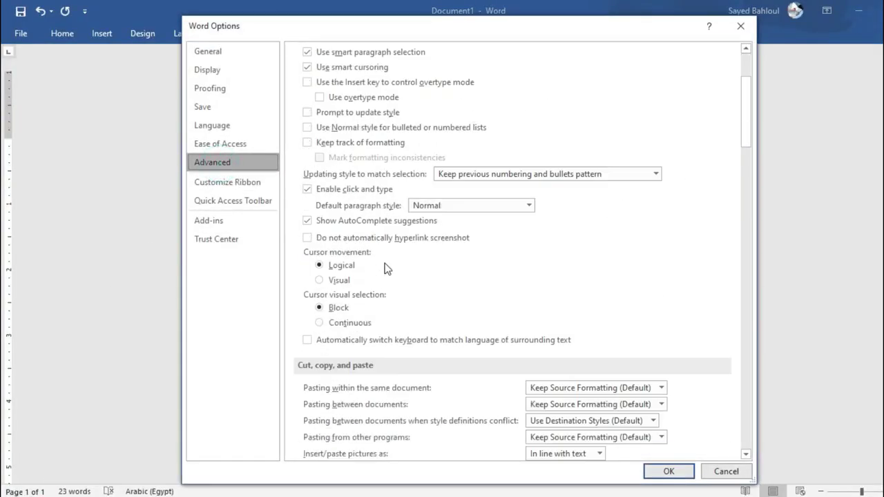
pyautogui.scroll(-4, 387, 269)
pyautogui.scroll(-8, 400, 304)
pyautogui.scroll(-4, 419, 342)
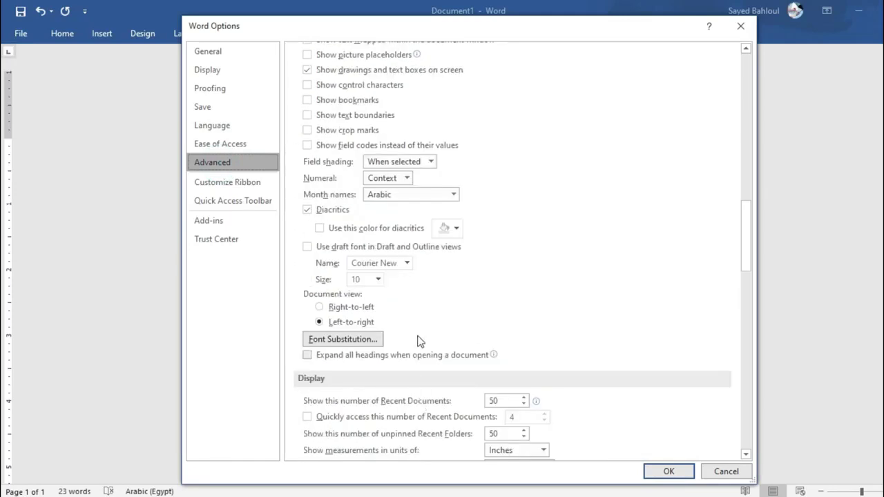
pyautogui.click(408, 178)
pyautogui.click(397, 233)
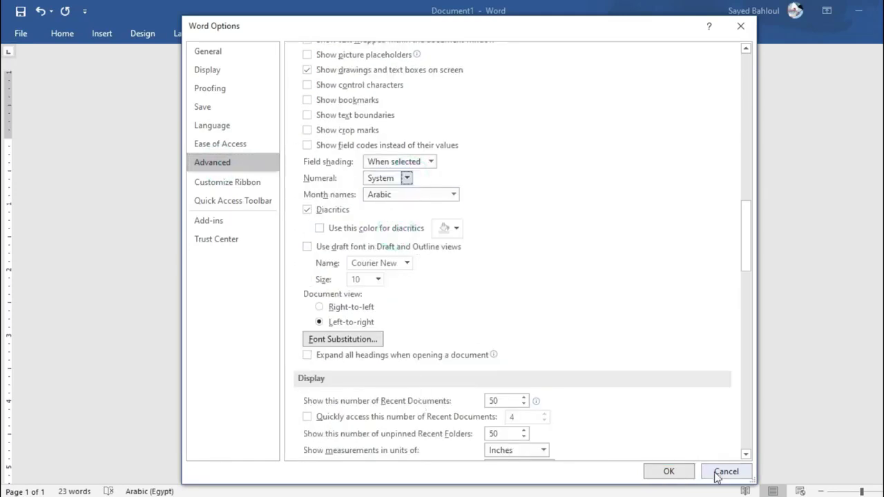
pyautogui.click(669, 471)
pyautogui.doubleClick(655, 161)
pyautogui.click(573, 239)
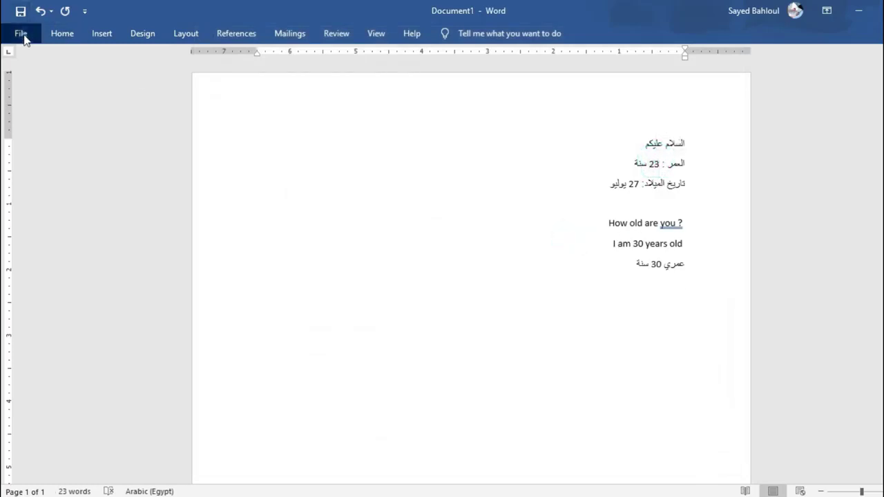
# - Set the Numeral option to Hindi in Word Options > Advanced and apply it
pyautogui.click(22, 35)
pyautogui.click(59, 475)
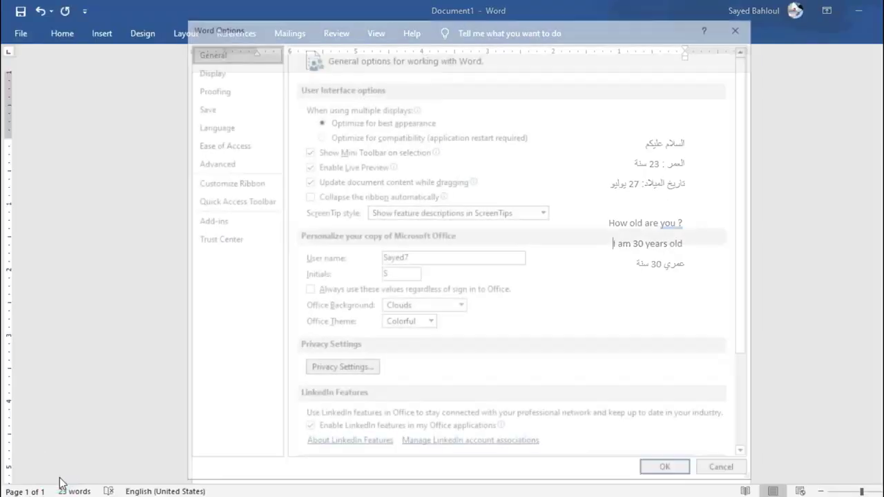
pyautogui.click(209, 161)
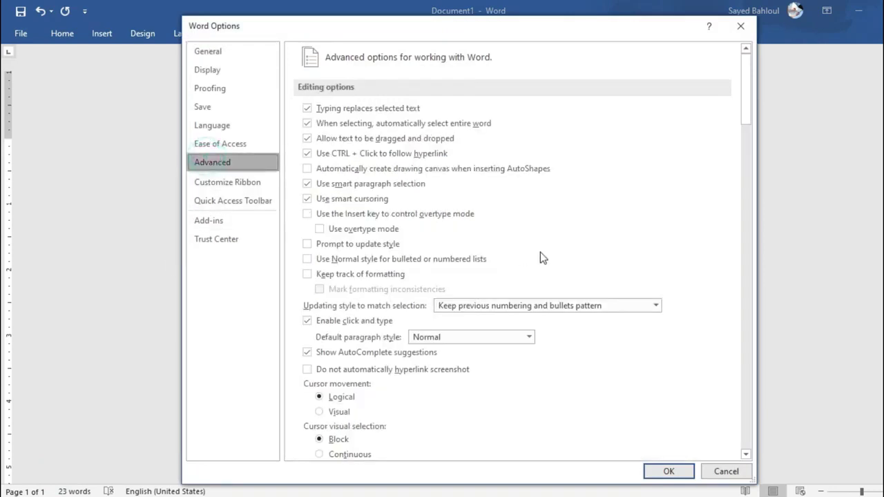
pyautogui.scroll(-5, 542, 256)
pyautogui.scroll(-5, 558, 274)
pyautogui.scroll(-3, 488, 310)
pyautogui.scroll(-3, 458, 332)
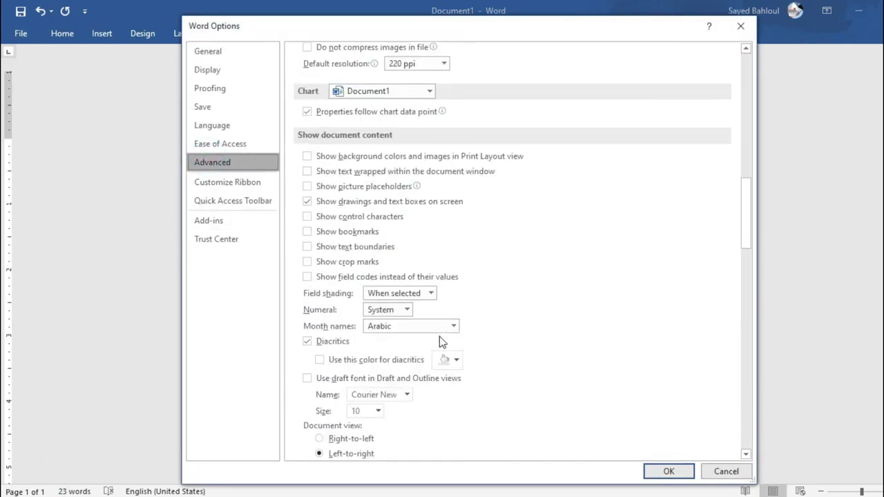
pyautogui.click(390, 312)
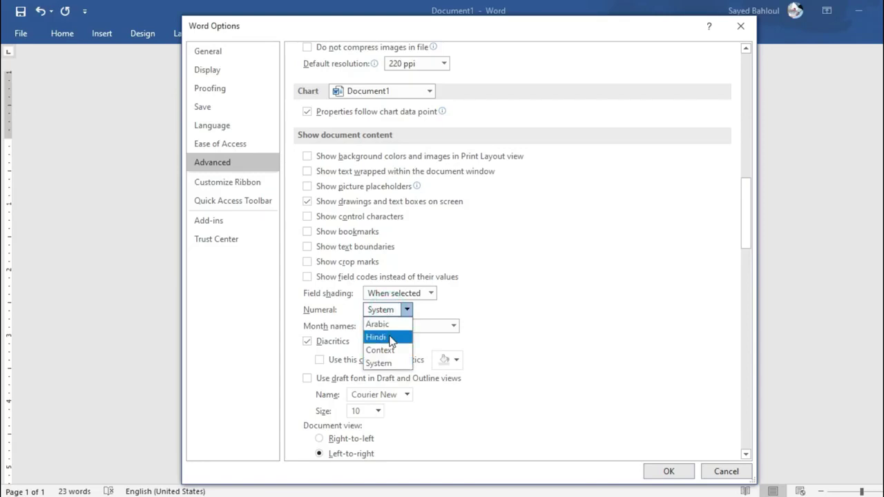
pyautogui.click(391, 339)
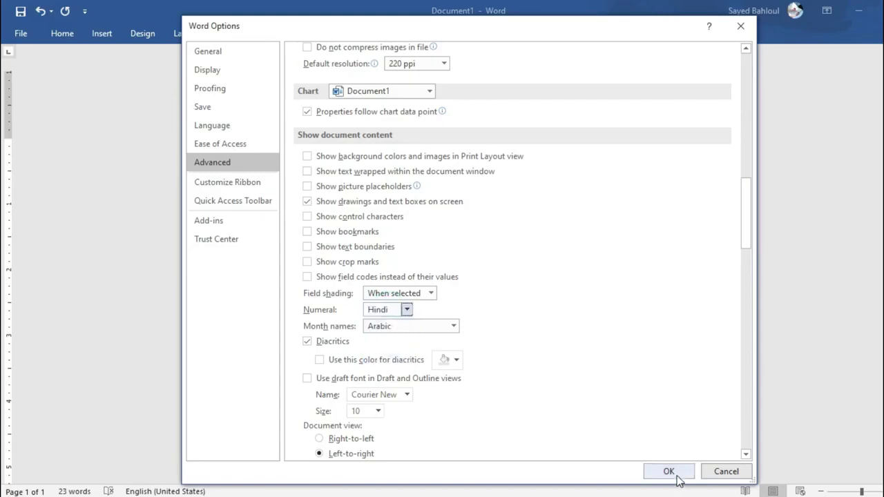
pyautogui.click(669, 473)
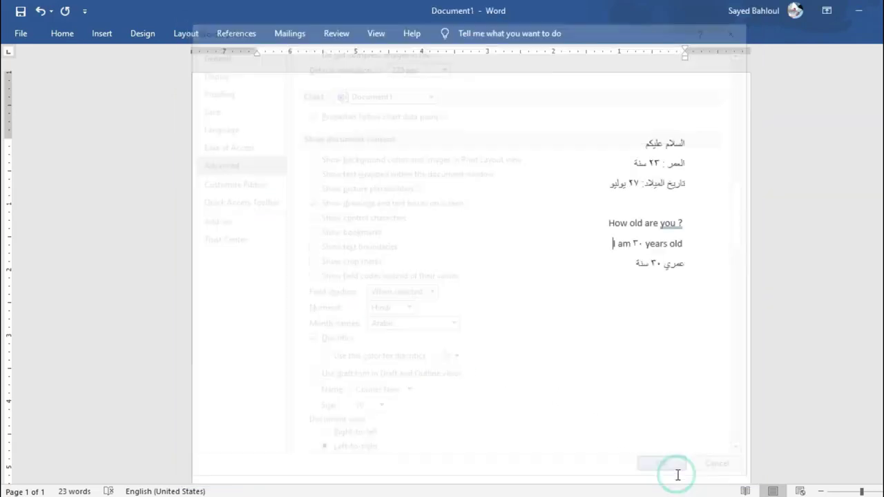
# - Inspect the age ٢٣ and birth-date ٢٧ now shown in Arabic-Indic digits
pyautogui.doubleClick(655, 165)
pyautogui.doubleClick(631, 183)
pyautogui.click(616, 280)
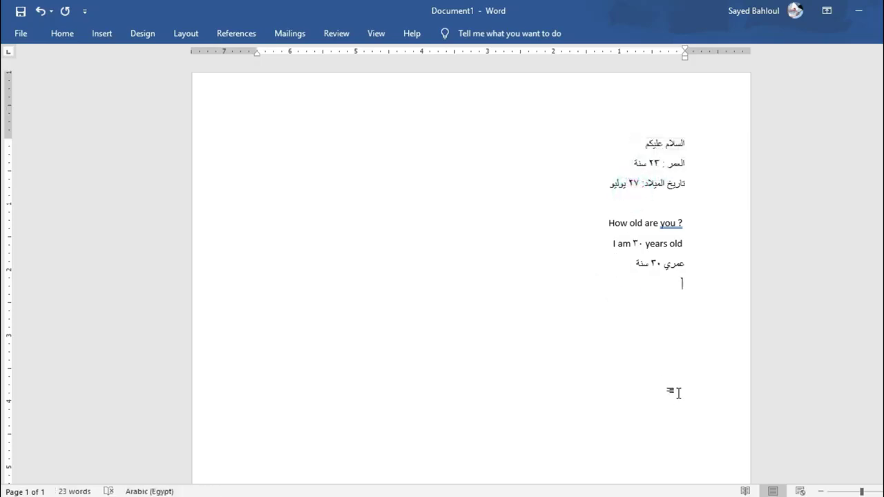